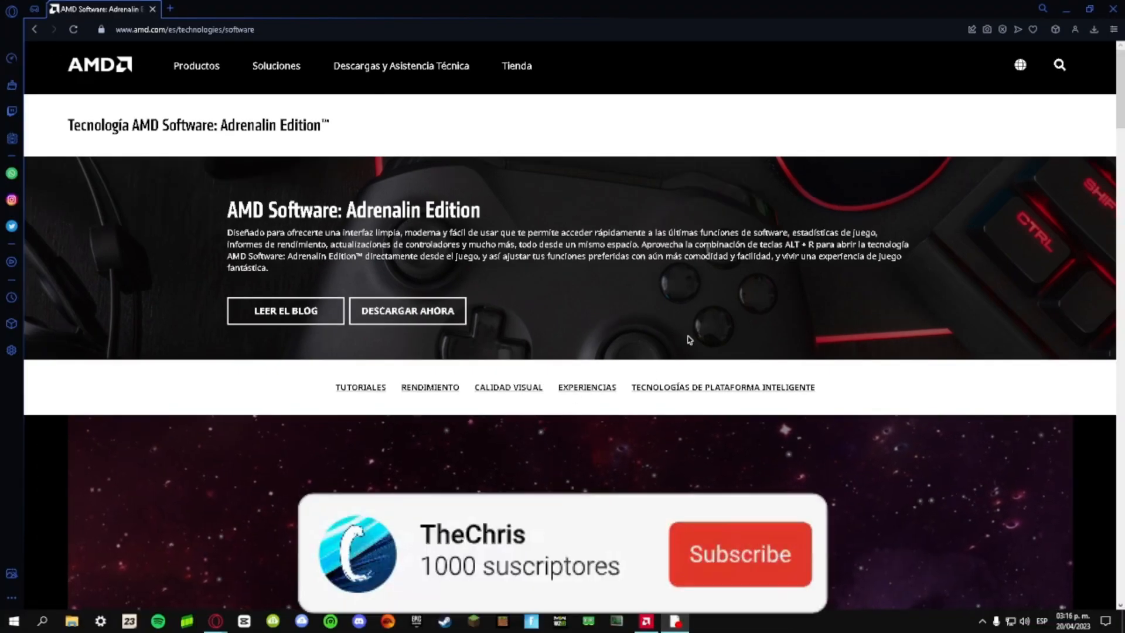
{"action": "left_click_drag", "start_coordinate": [227, 210], "coordinate": [460, 211]}
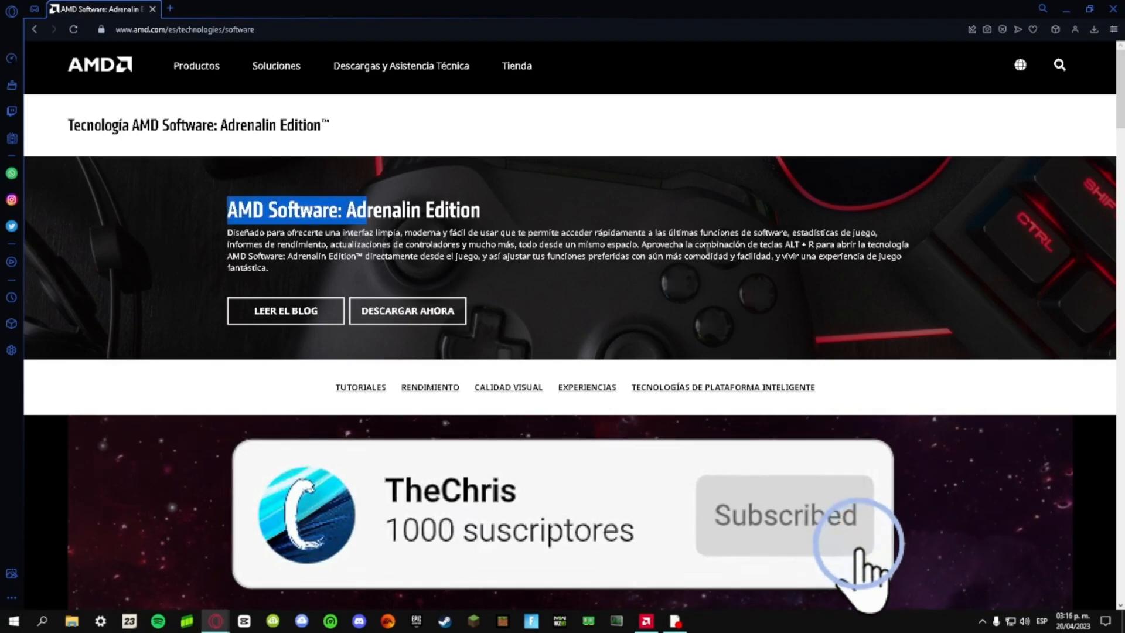
{"action": "left_click", "coordinate": [1072, 367]}
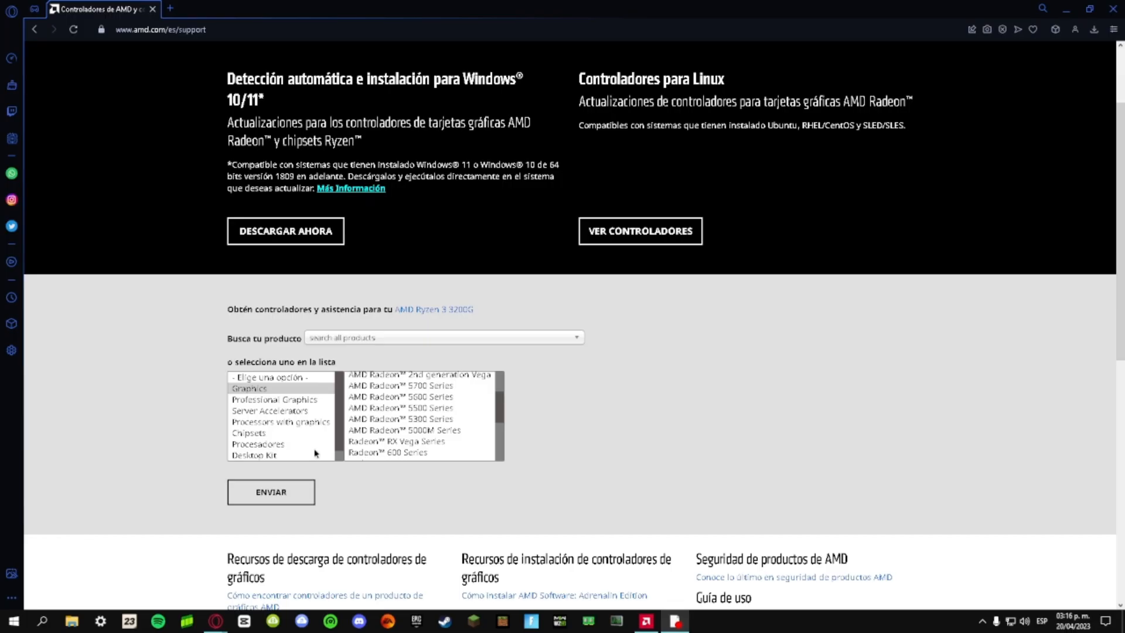
Search the AMD support page for 3200g, choose AMD Ryzen 3 3200G and submit the selection
{"action": "scroll", "coordinate": [370, 439], "scroll_direction": "up", "scroll_amount": 2}
{"action": "scroll", "coordinate": [607, 406], "scroll_direction": "down", "scroll_amount": 4}
{"action": "scroll", "coordinate": [598, 404], "scroll_direction": "up", "scroll_amount": 4}
{"action": "scroll", "coordinate": [617, 382], "scroll_direction": "down", "scroll_amount": 4}
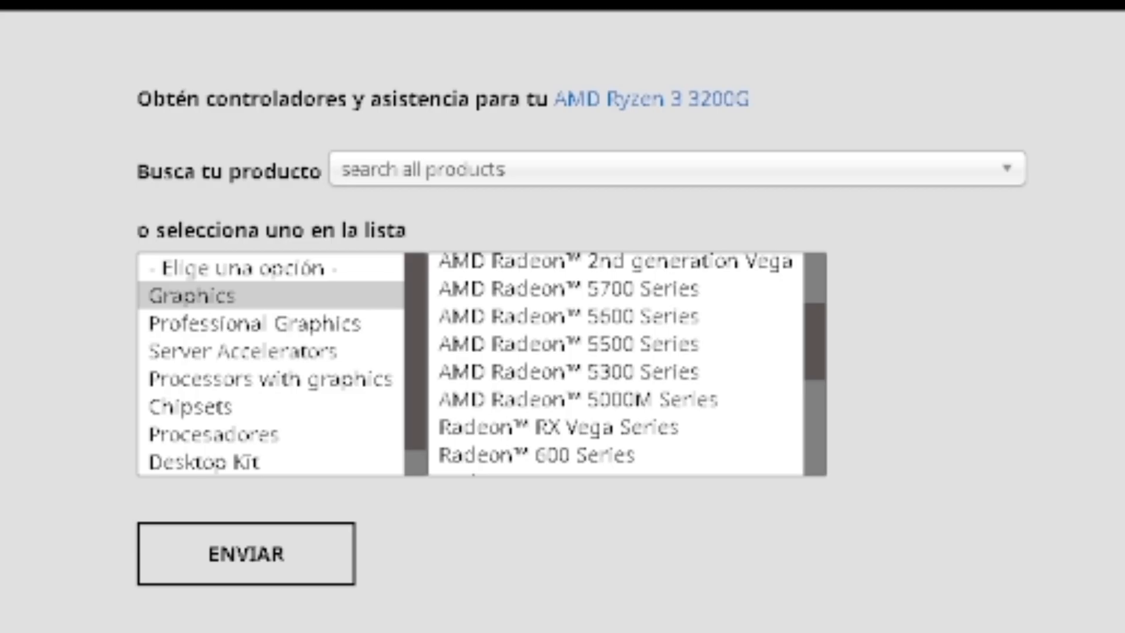
{"action": "left_click", "coordinate": [512, 176]}
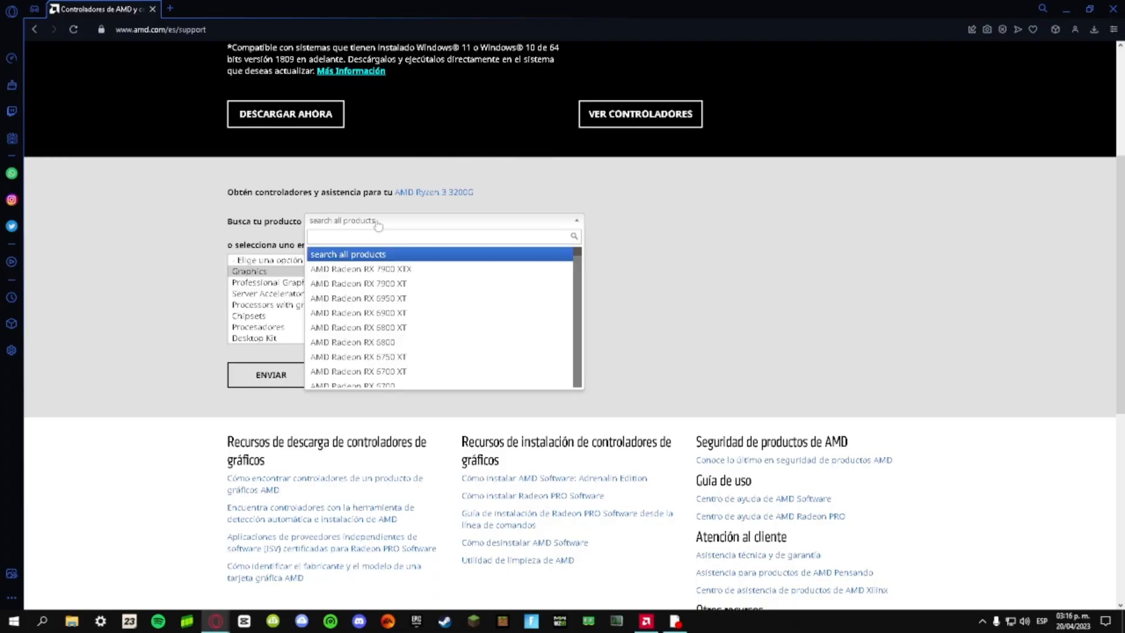
{"action": "type", "text": "3200g"}
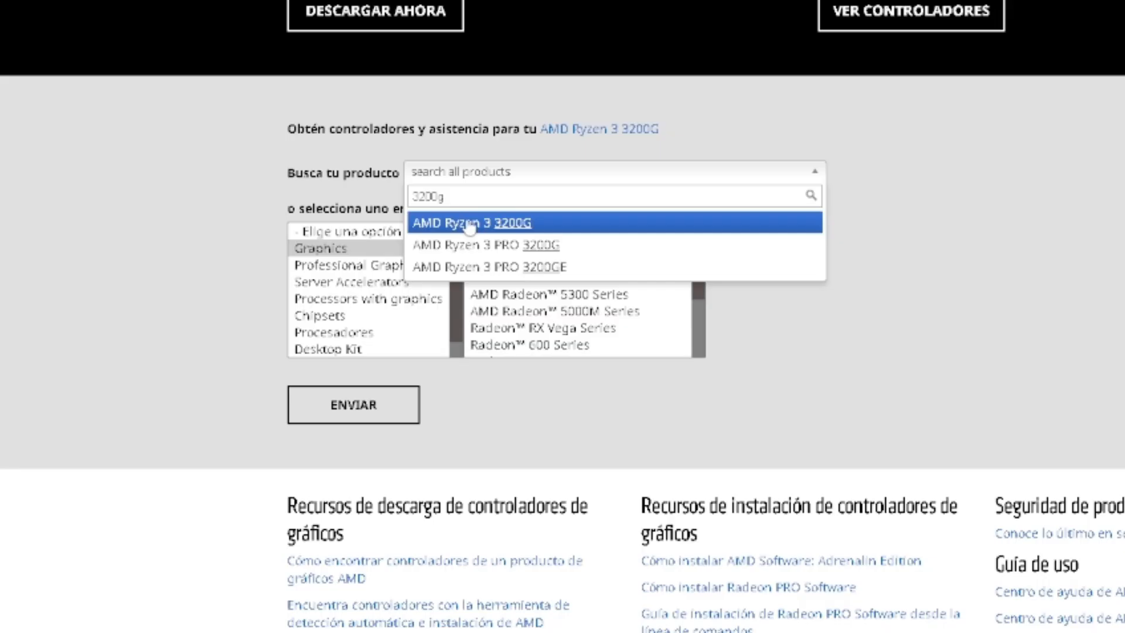
{"action": "left_click", "coordinate": [300, 317]}
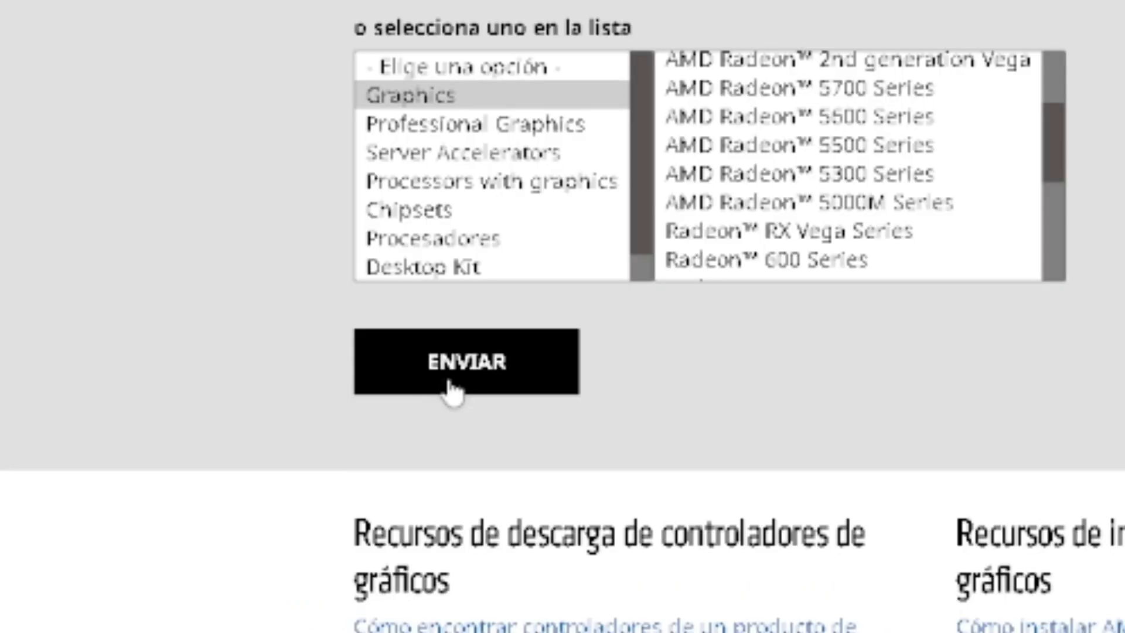
{"action": "left_click", "coordinate": [346, 411]}
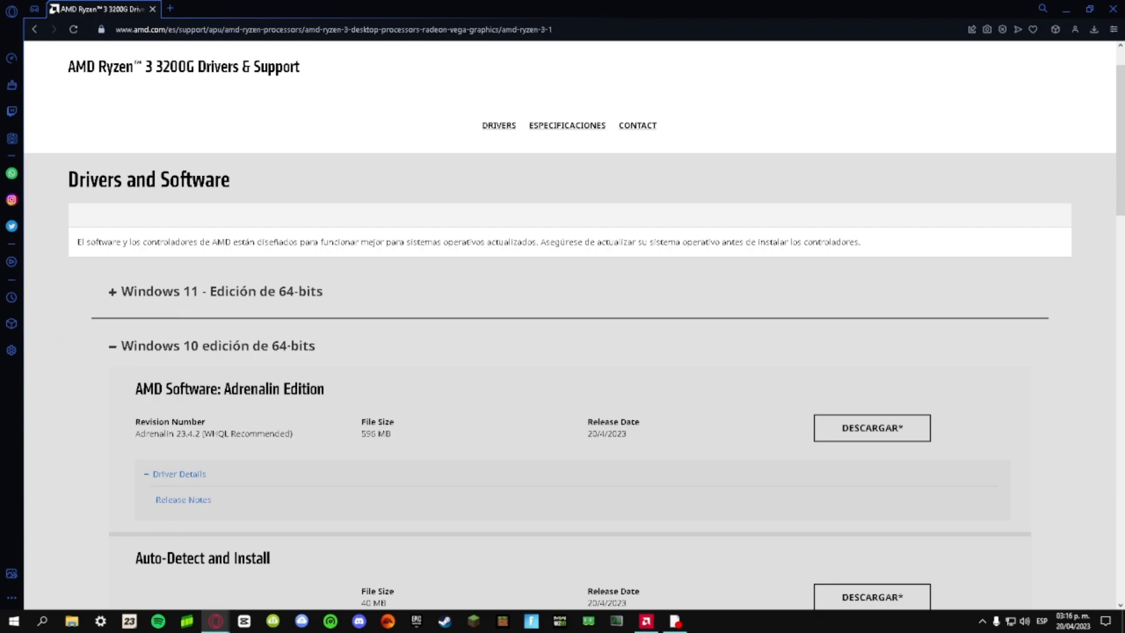
Expand the Windows 11 64-bit section and download AMD Software: Adrenalin Edition from the Windows 10 64-bit section
{"action": "left_click", "coordinate": [163, 296]}
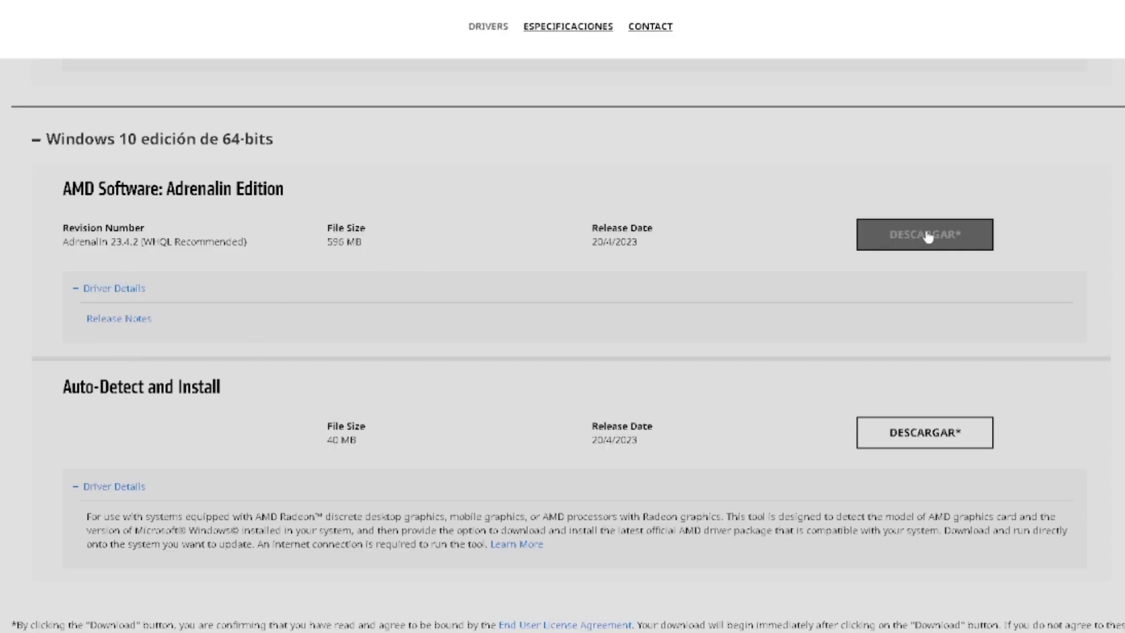
{"action": "left_click", "coordinate": [925, 236]}
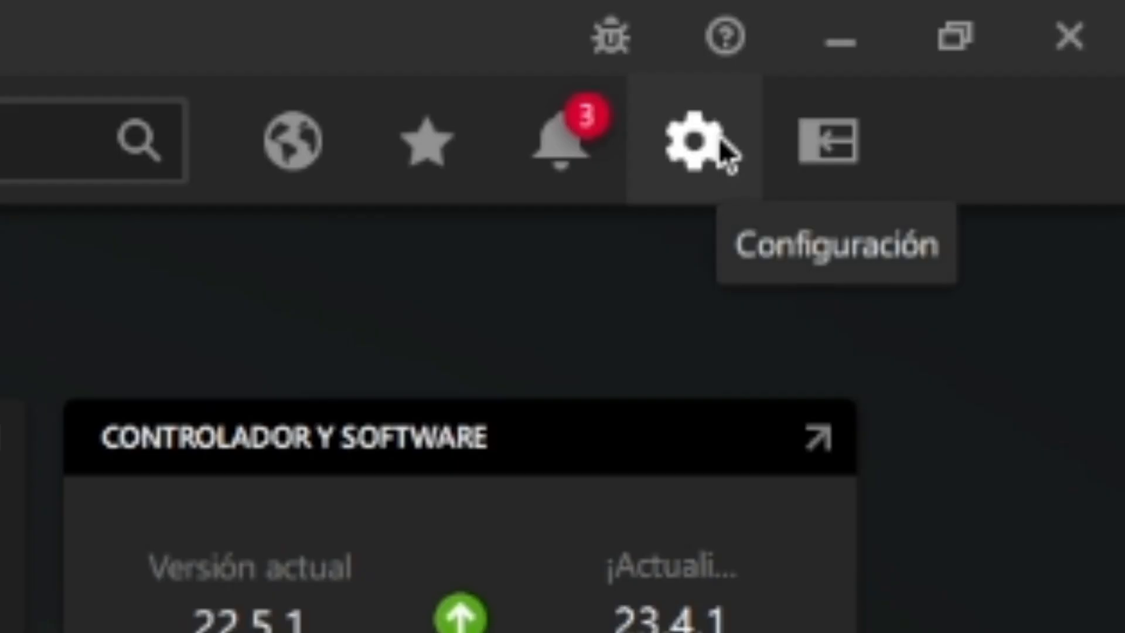
Switch to AMD Software: Adrenalin Edition, open its system settings and review the preferred software version options
{"action": "left_click", "coordinate": [1020, 35]}
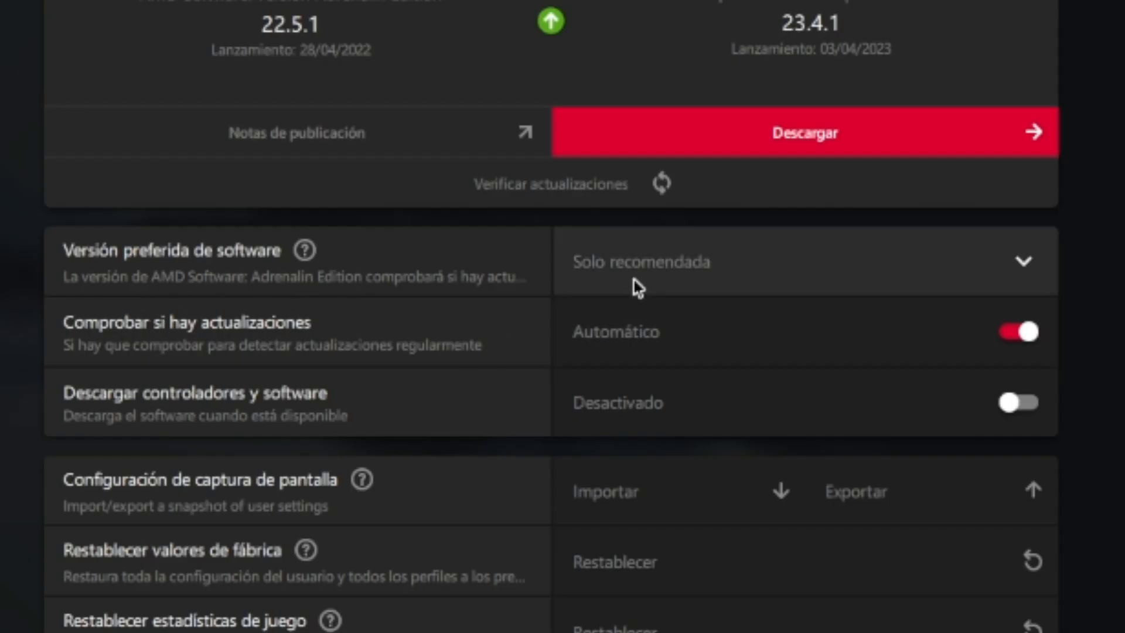
{"action": "left_click", "coordinate": [637, 287]}
{"action": "left_click", "coordinate": [638, 297]}
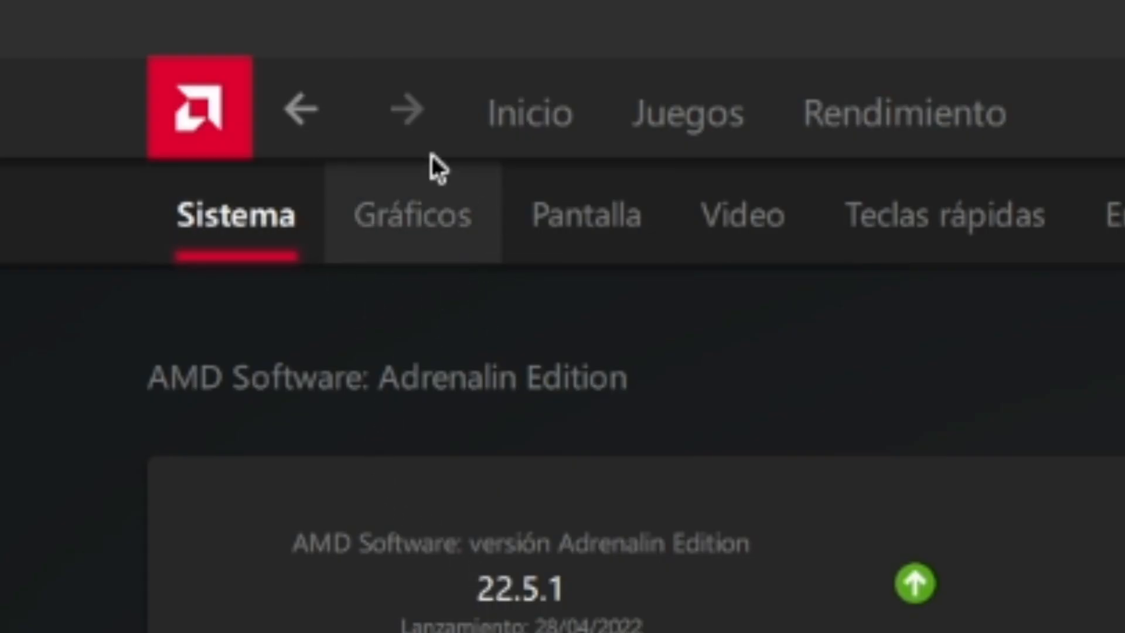
Open the graphics settings and expand the advanced options to reach the texture and tessellation settings
{"action": "left_click", "coordinate": [388, 203]}
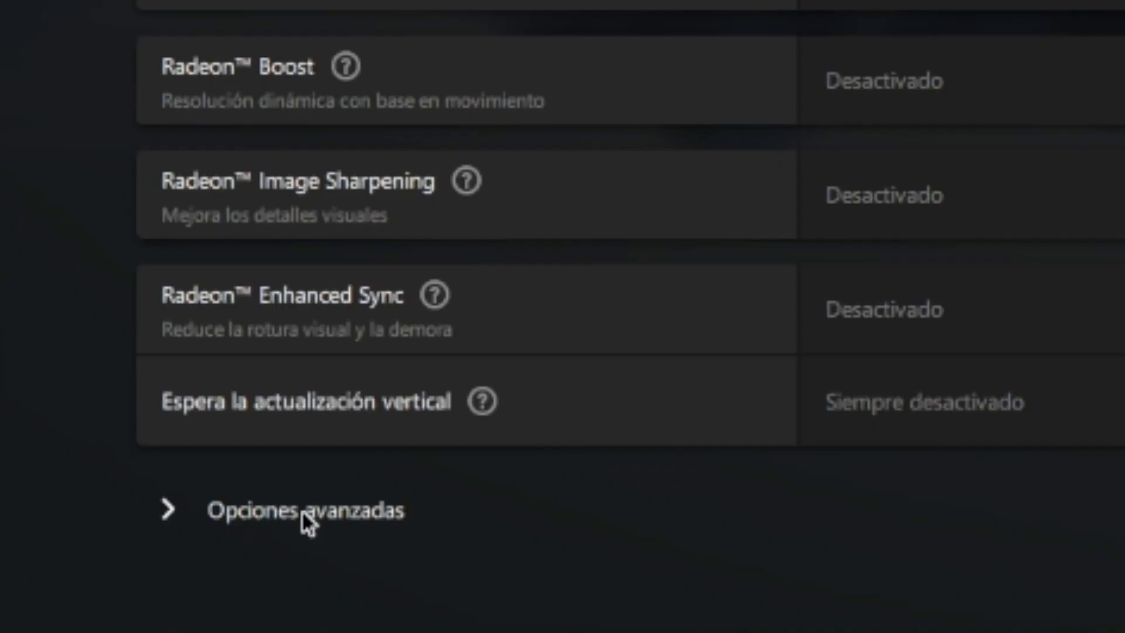
{"action": "left_click", "coordinate": [303, 516]}
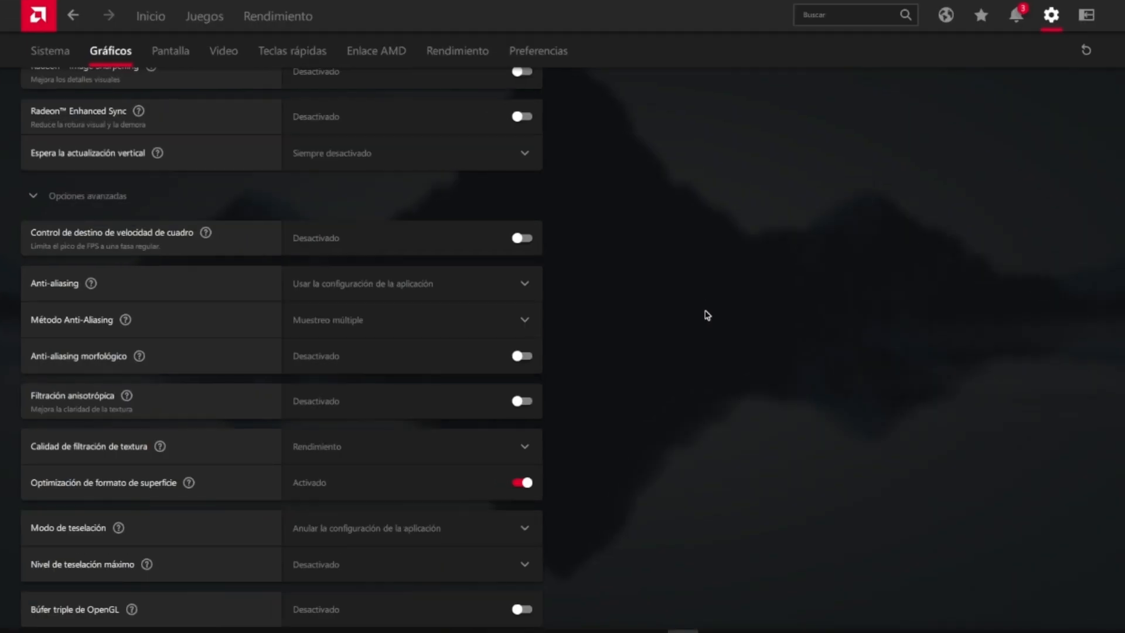
{"action": "scroll", "coordinate": [707, 315], "scroll_direction": "down", "scroll_amount": 2}
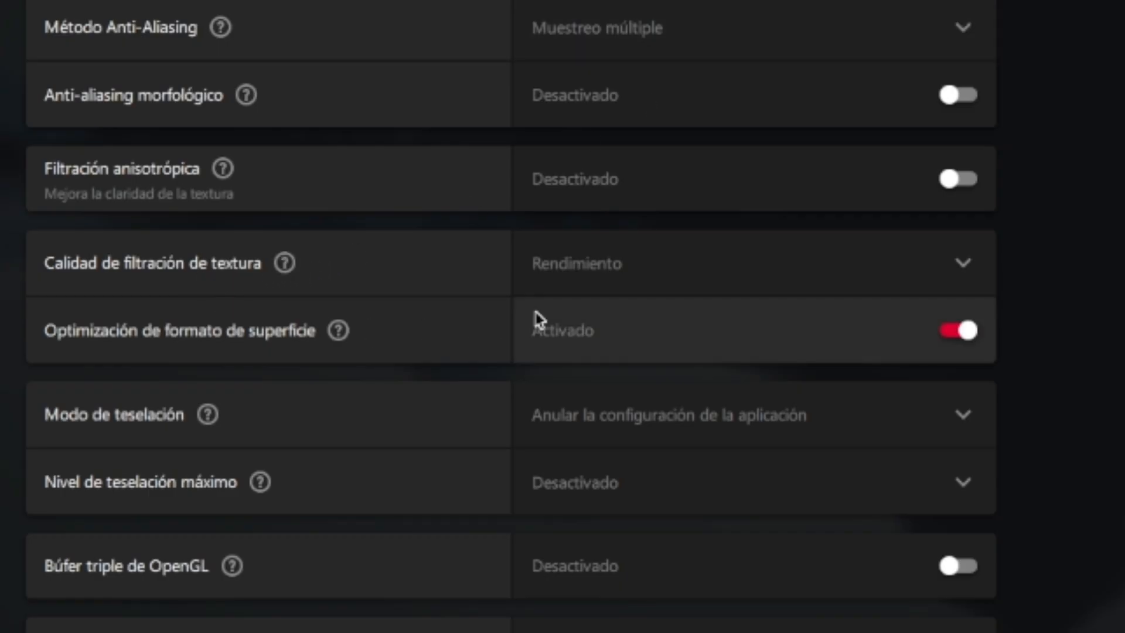
Set the texture filtering quality to Rendimiento and open the tessellation mode choices in the advanced graphics options
{"action": "left_click", "coordinate": [347, 364]}
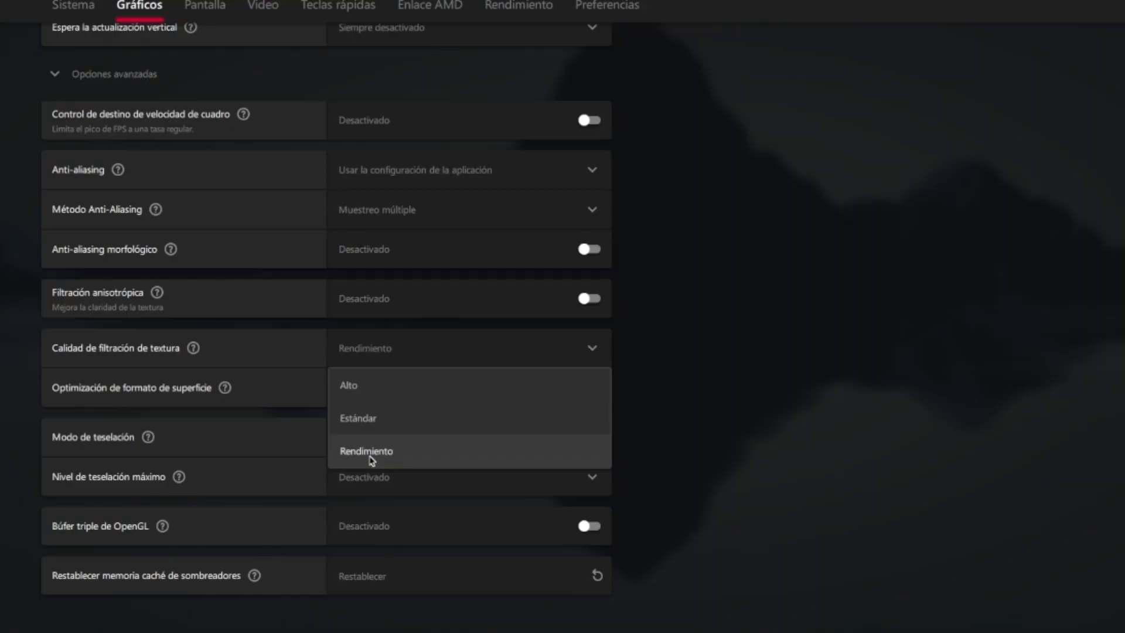
{"action": "left_click", "coordinate": [372, 452]}
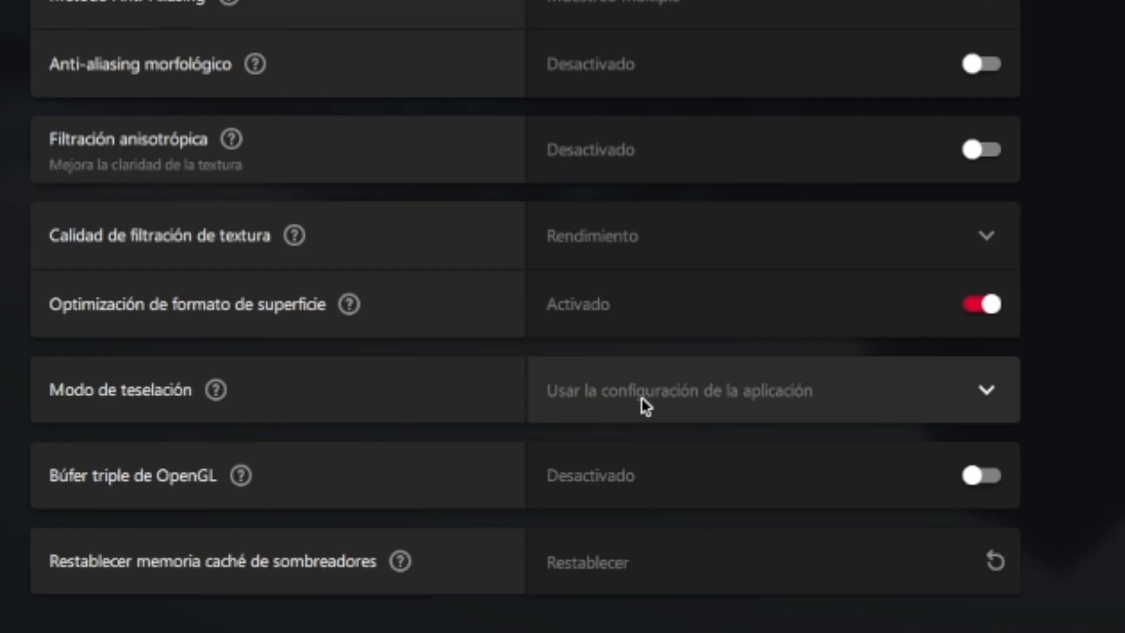
{"action": "left_click", "coordinate": [380, 457]}
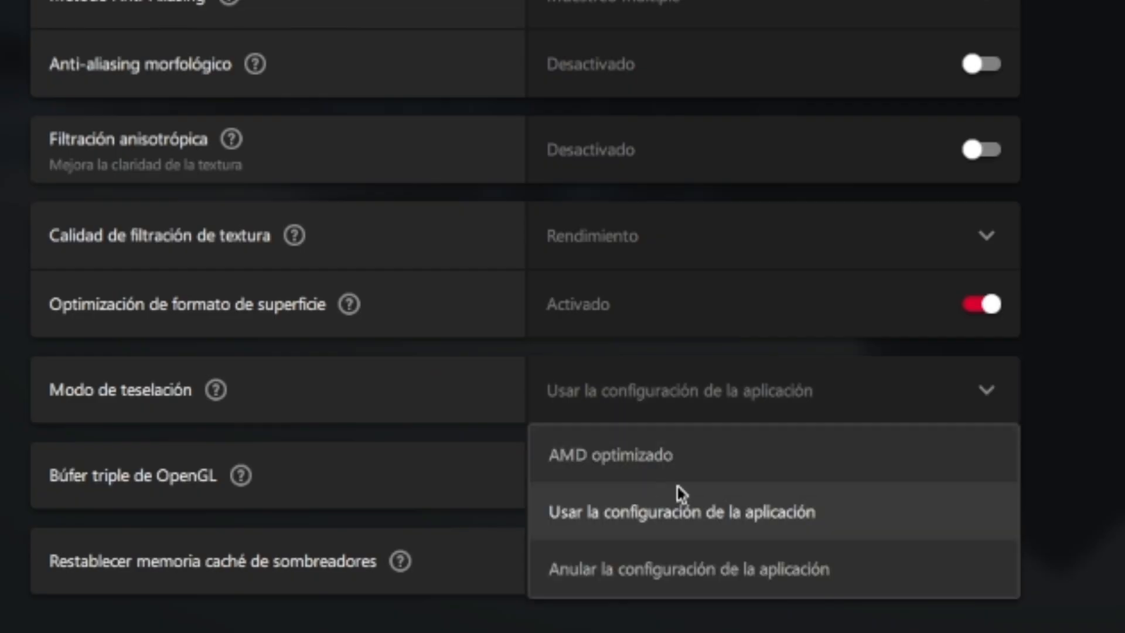
{"action": "left_click", "coordinate": [596, 474]}
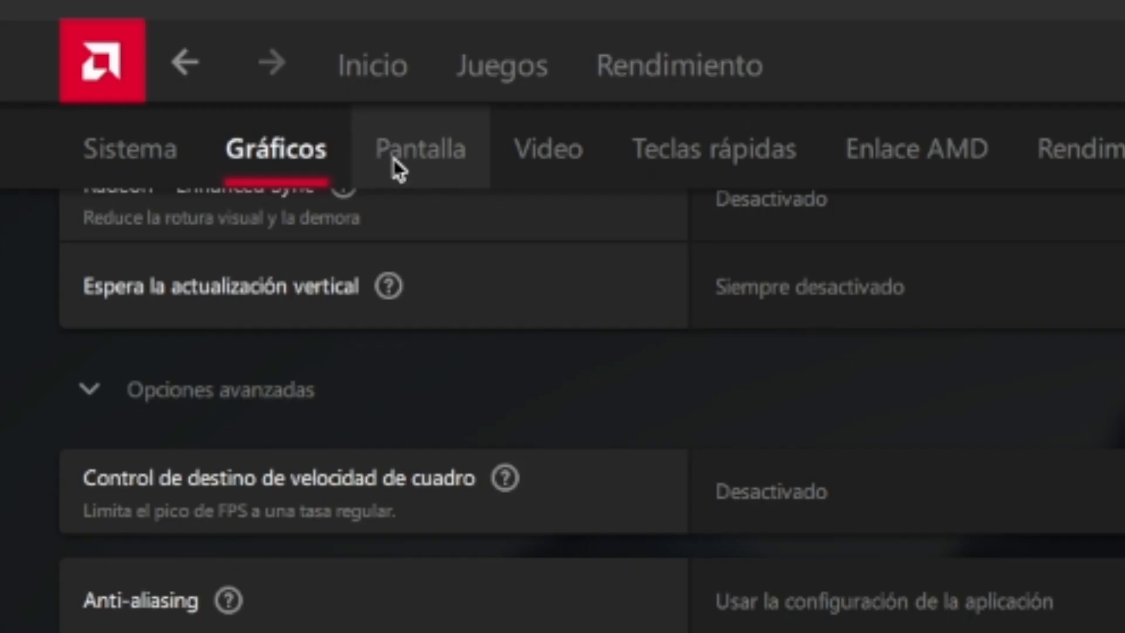
Go to the display settings and set the colour depth of Pantalla 1 to 8 bpc
{"action": "left_click", "coordinate": [444, 170]}
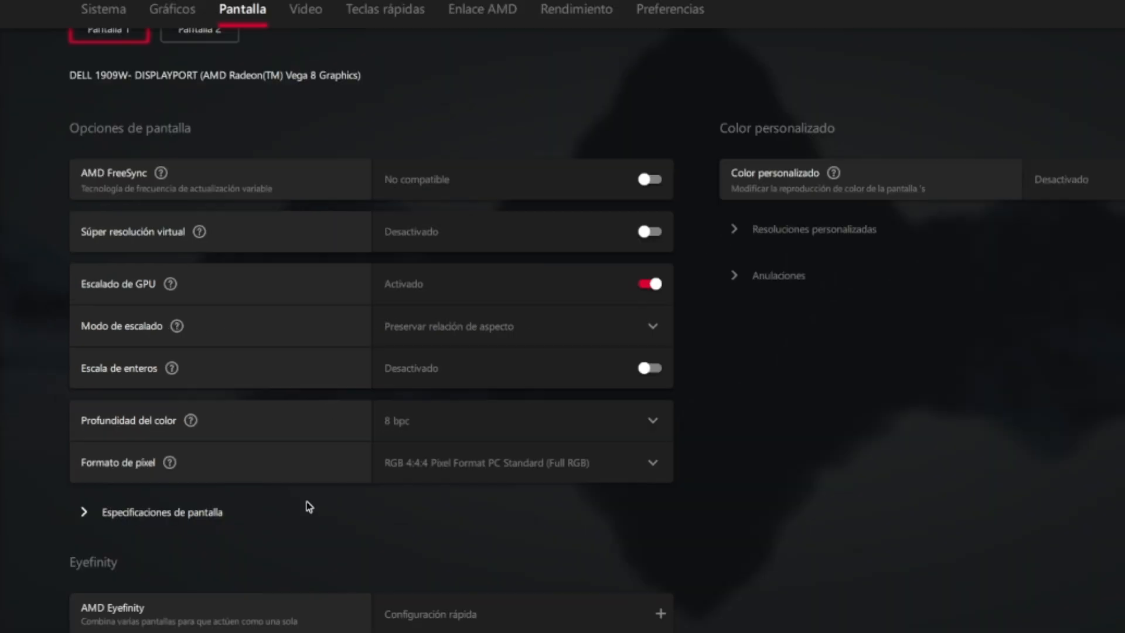
{"action": "left_click", "coordinate": [420, 432]}
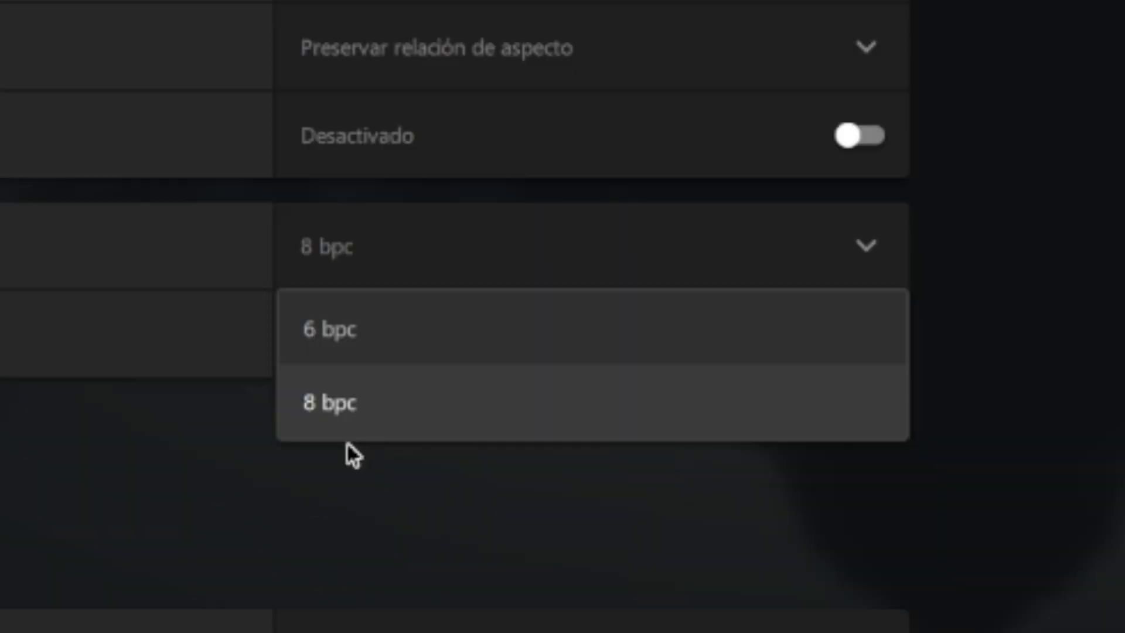
{"action": "left_click", "coordinate": [329, 476]}
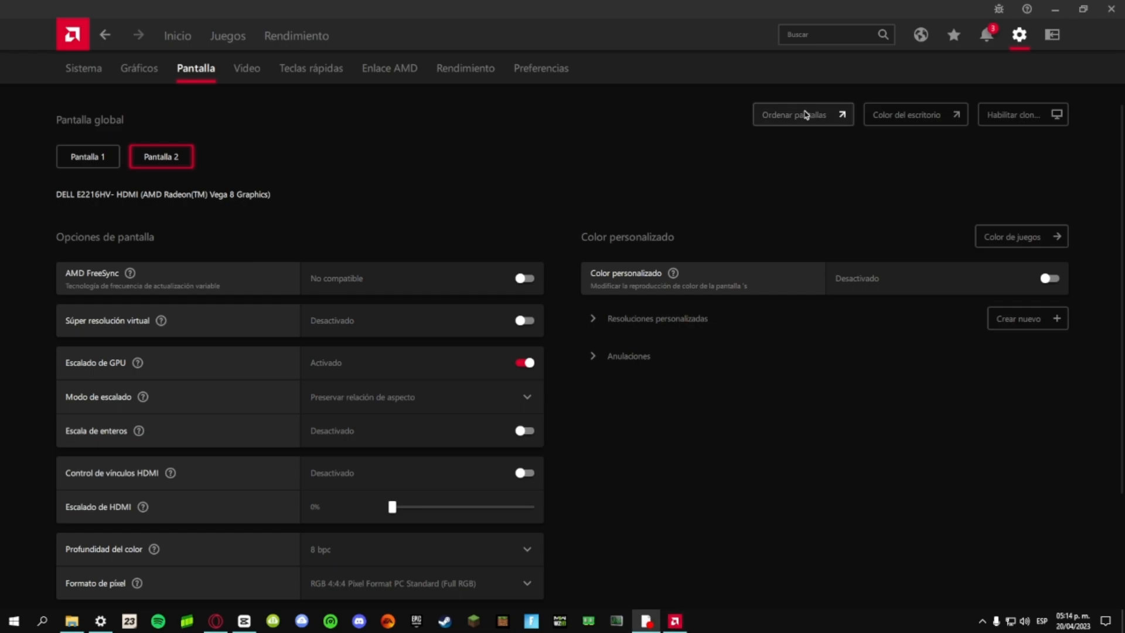
Select Pantalla 1, expand its custom resolutions and start creating a new one
{"action": "left_click", "coordinate": [85, 162]}
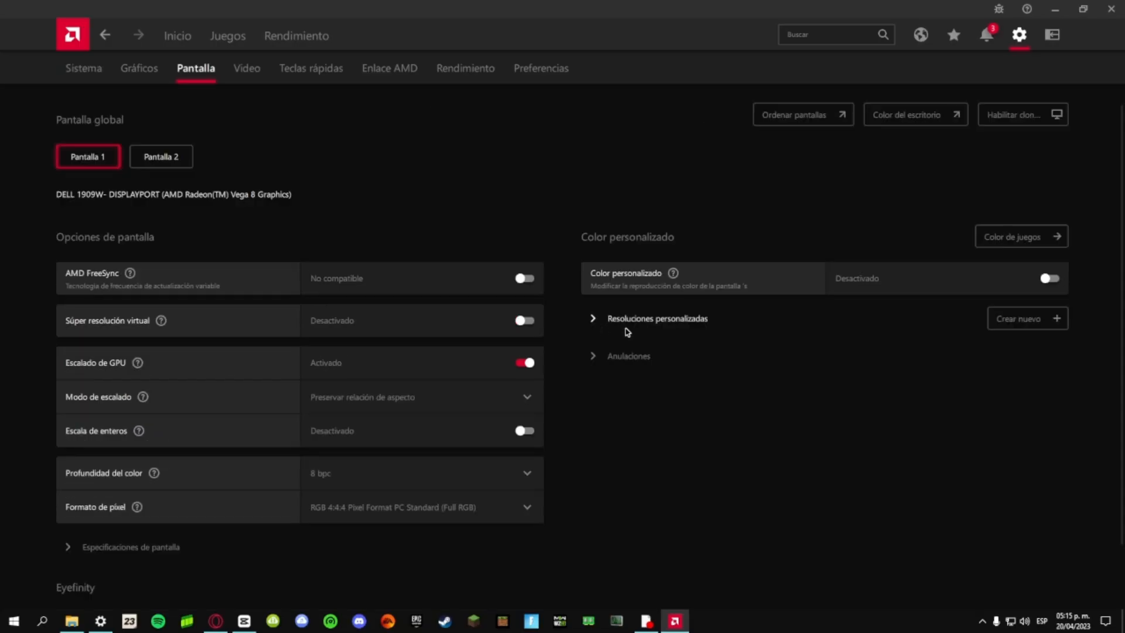
{"action": "left_click", "coordinate": [593, 320]}
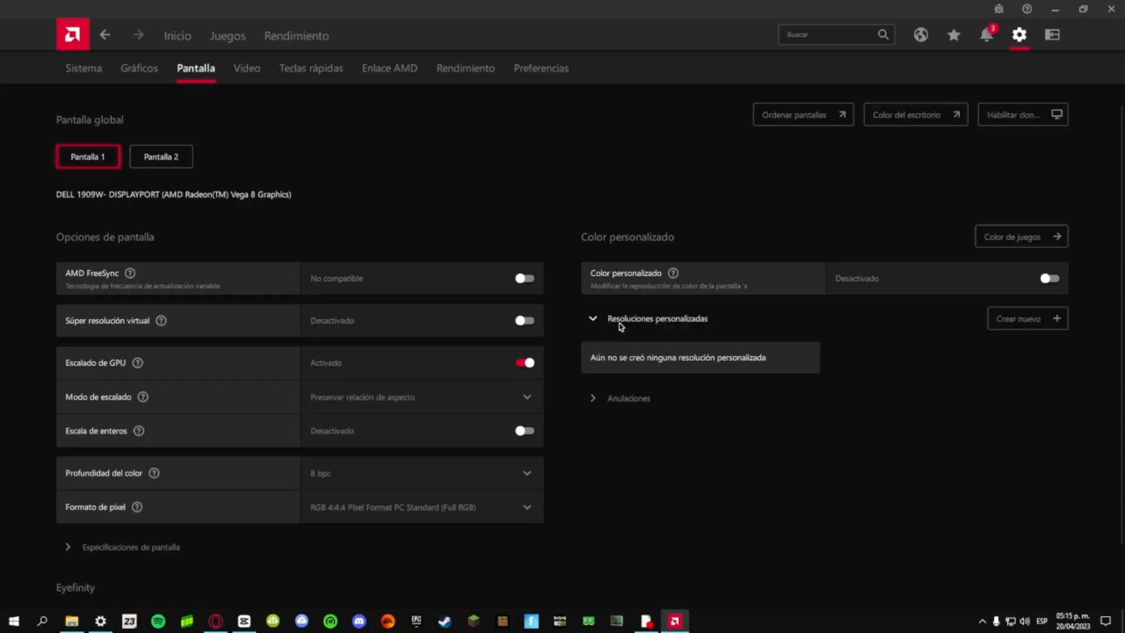
{"action": "left_click", "coordinate": [1018, 330]}
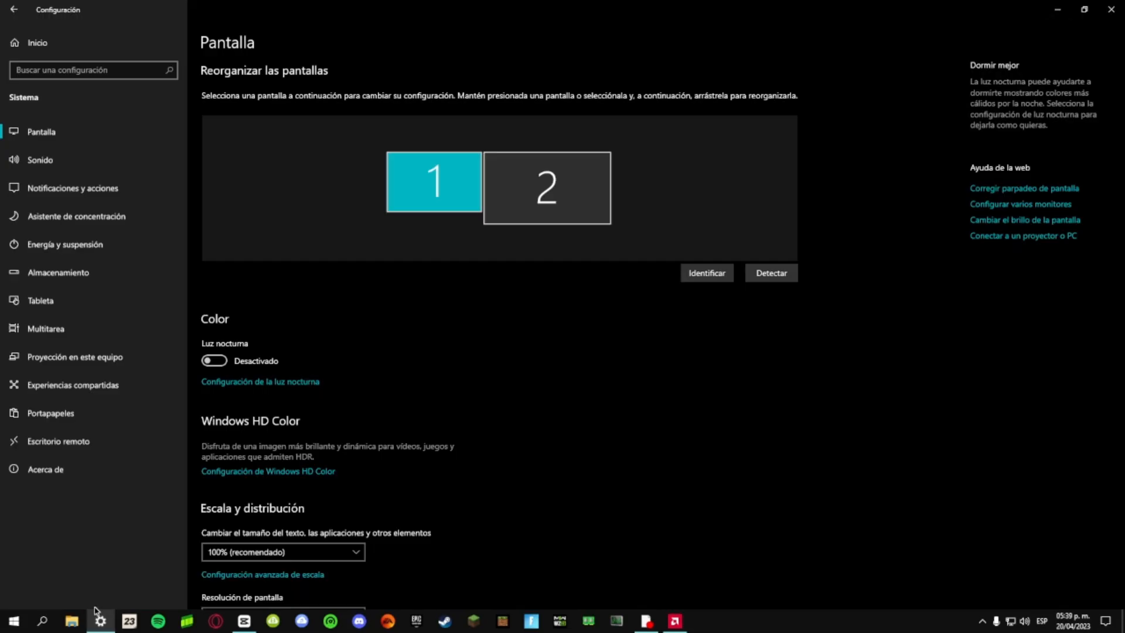
Check the available screen resolutions for display 1 in the Windows display settings
{"action": "scroll", "coordinate": [402, 384], "scroll_direction": "down", "scroll_amount": 5}
{"action": "left_click", "coordinate": [297, 357]}
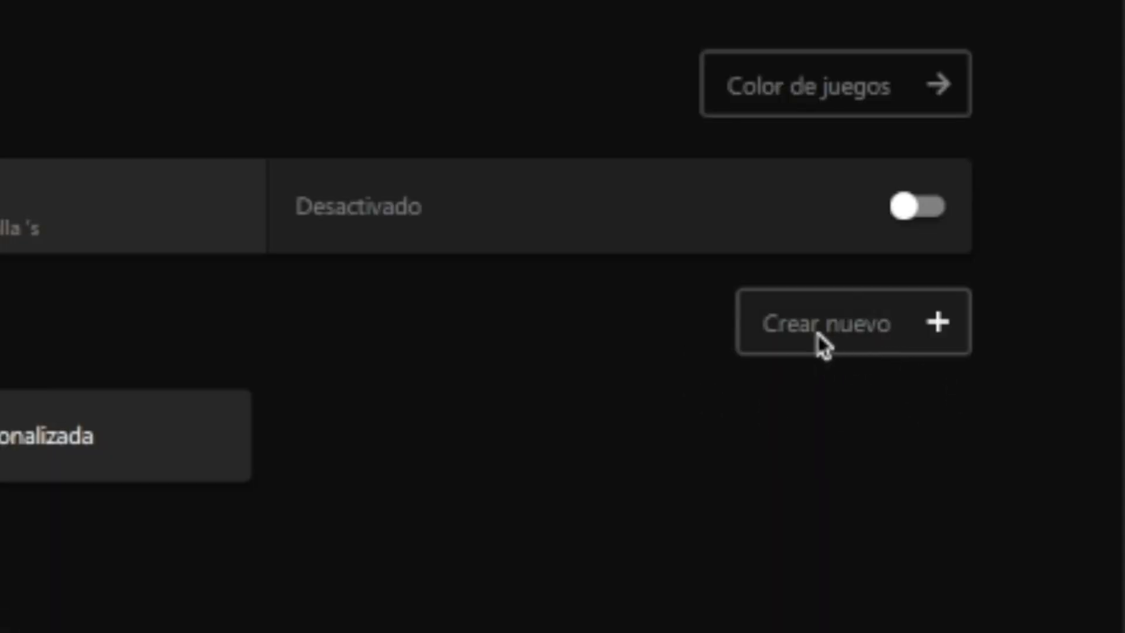
Define a new custom resolution of 1368 x 768 px with the timing standard CVT - Supresión reducida
{"action": "left_click", "coordinate": [1016, 324]}
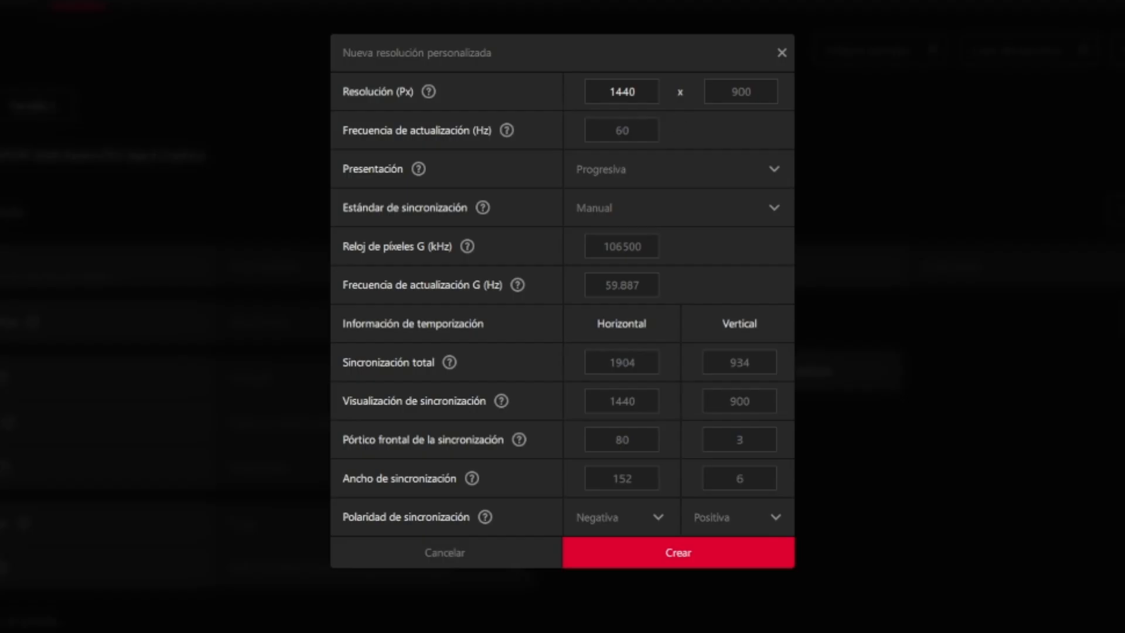
{"action": "key", "text": "BackSpace"}
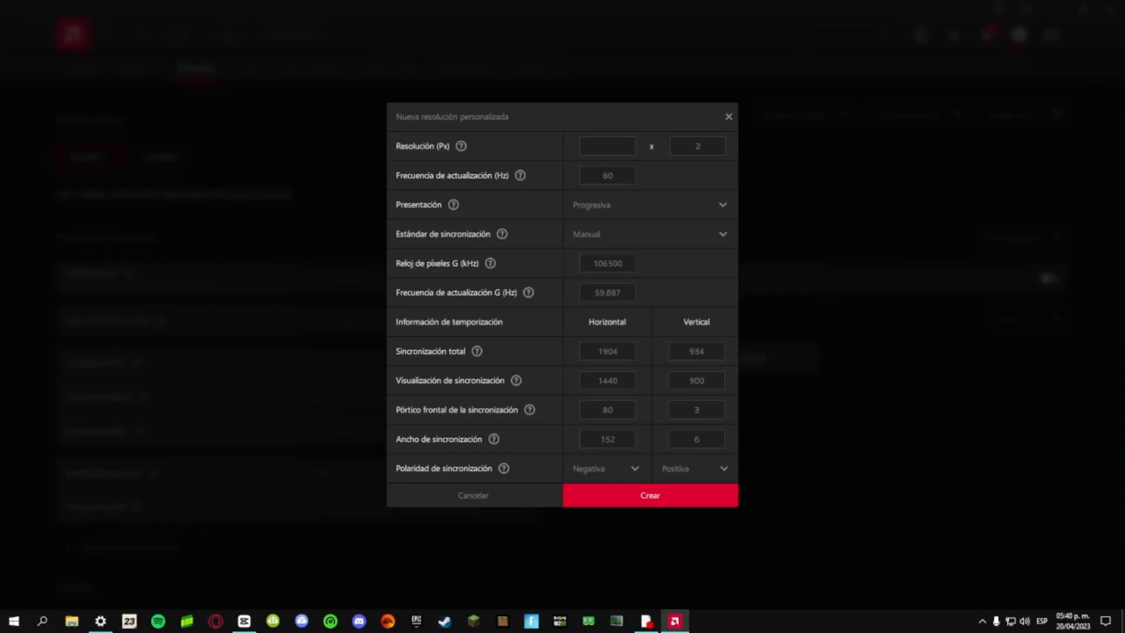
{"action": "type", "text": "1368"}
{"action": "key", "text": "Tab"}
{"action": "type", "text": "768"}
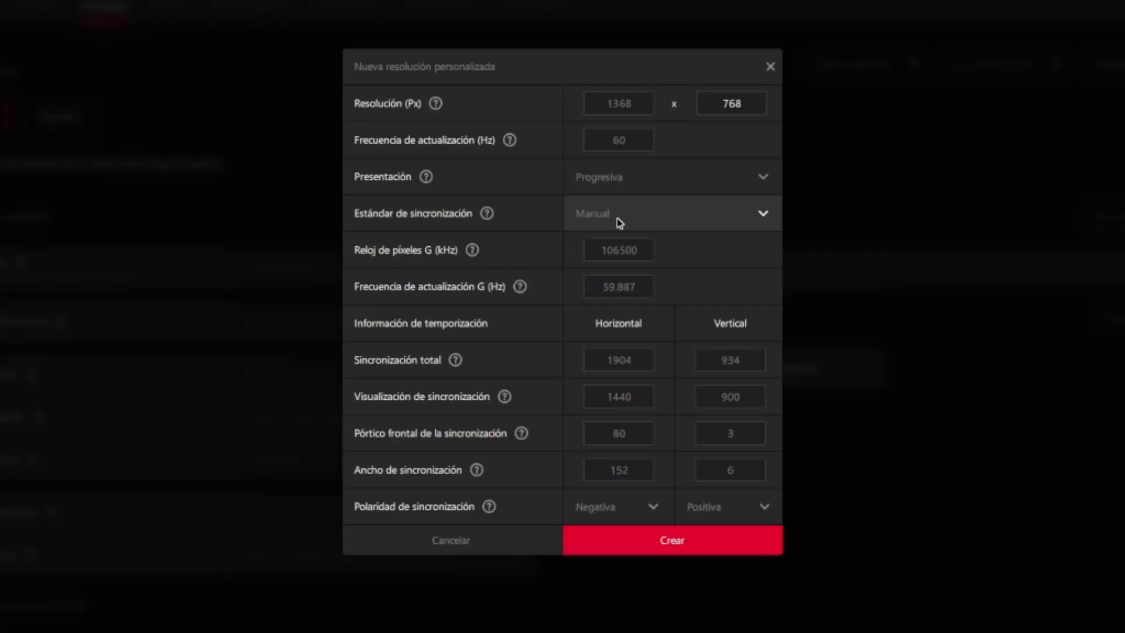
{"action": "left_click", "coordinate": [752, 243]}
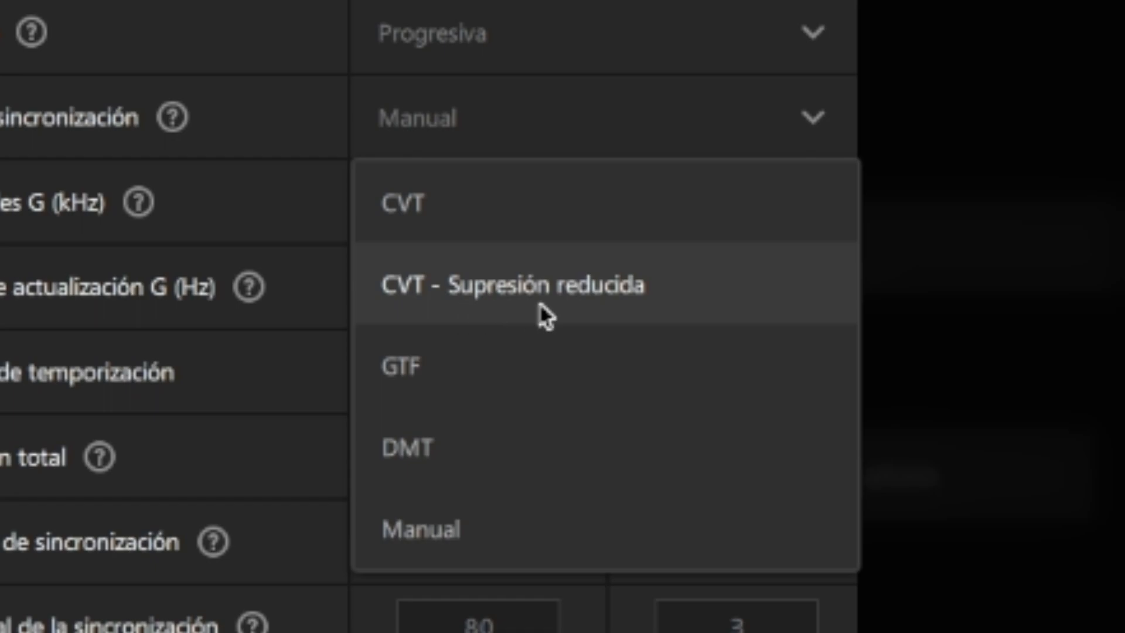
{"action": "left_click", "coordinate": [583, 310]}
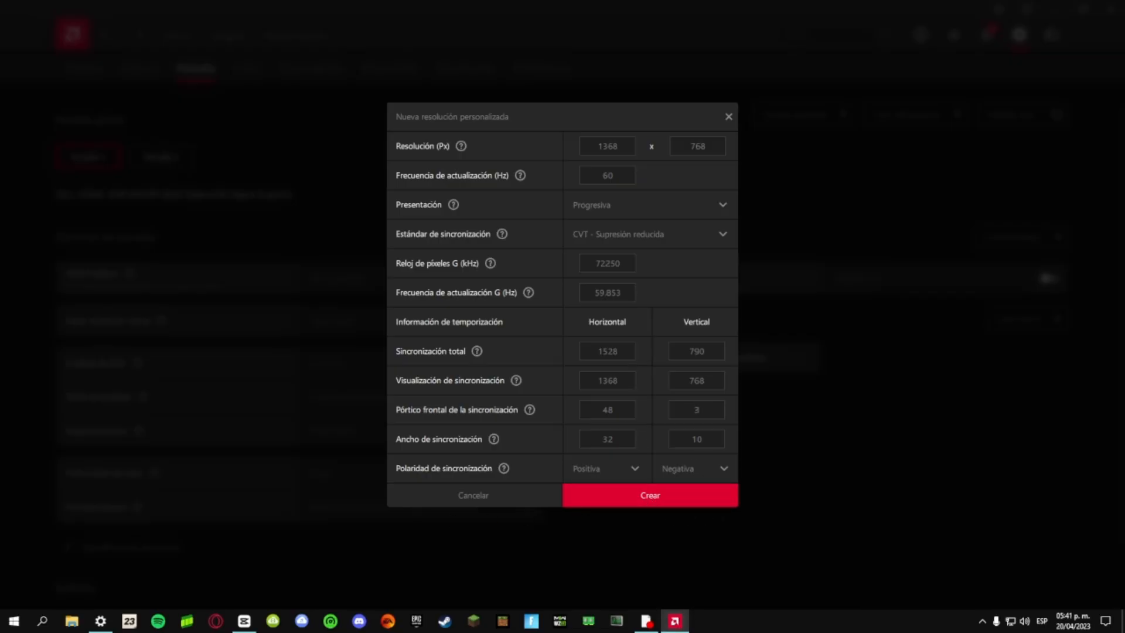
Switch to the Windows display settings and open the screen resolution choices
{"action": "left_click", "coordinate": [101, 621]}
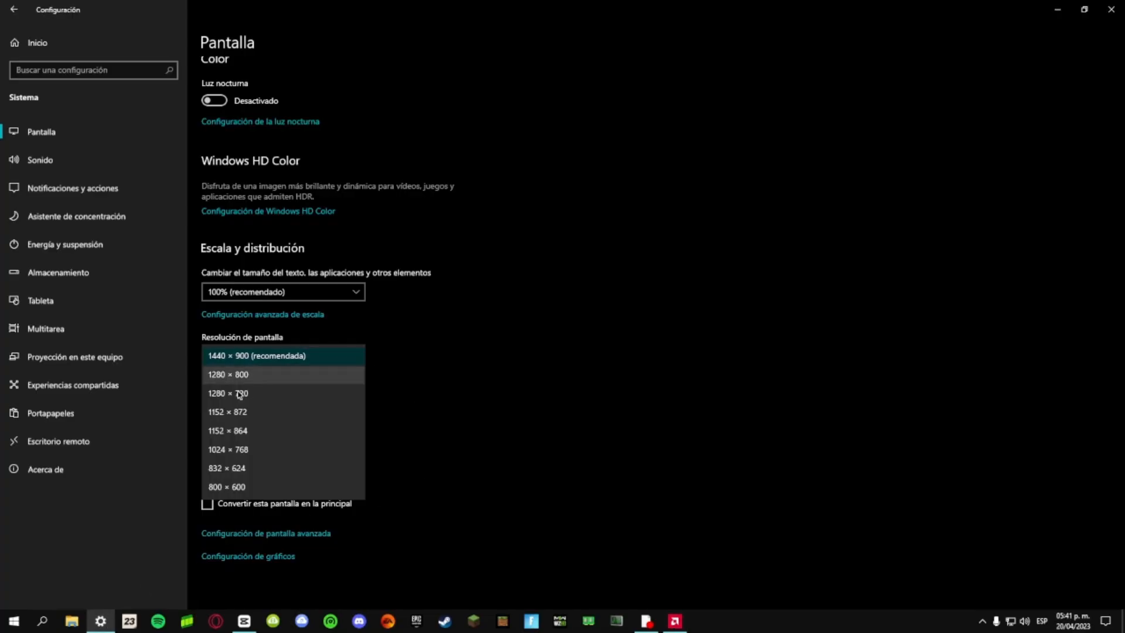